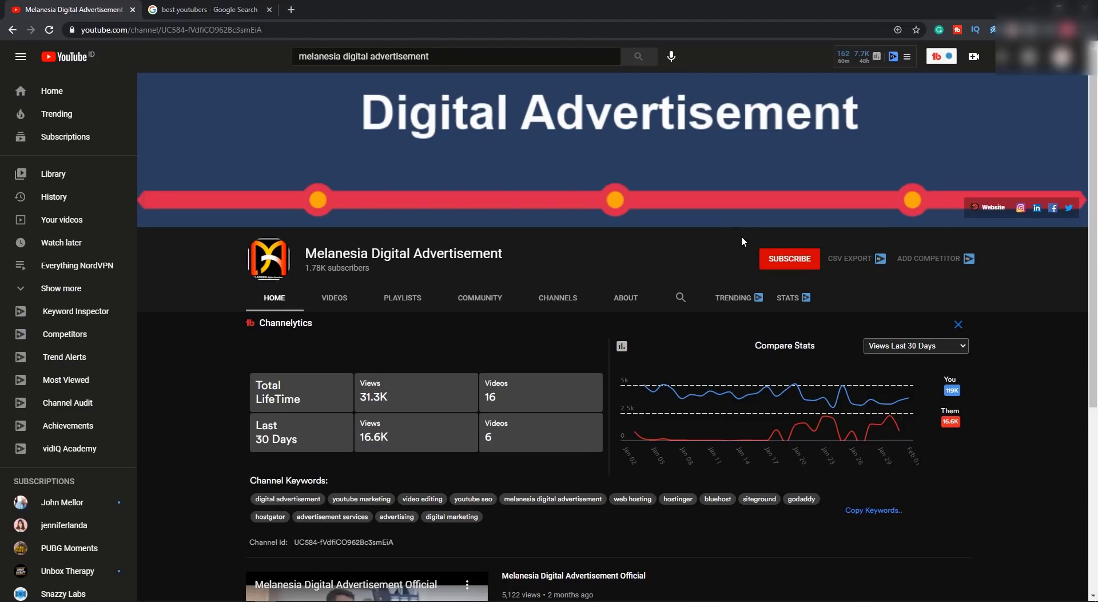
Open the account menu from the profile avatar on the Melanesia Digital Advertisement channel page
{"action": "left_click", "coordinate": [1062, 56]}
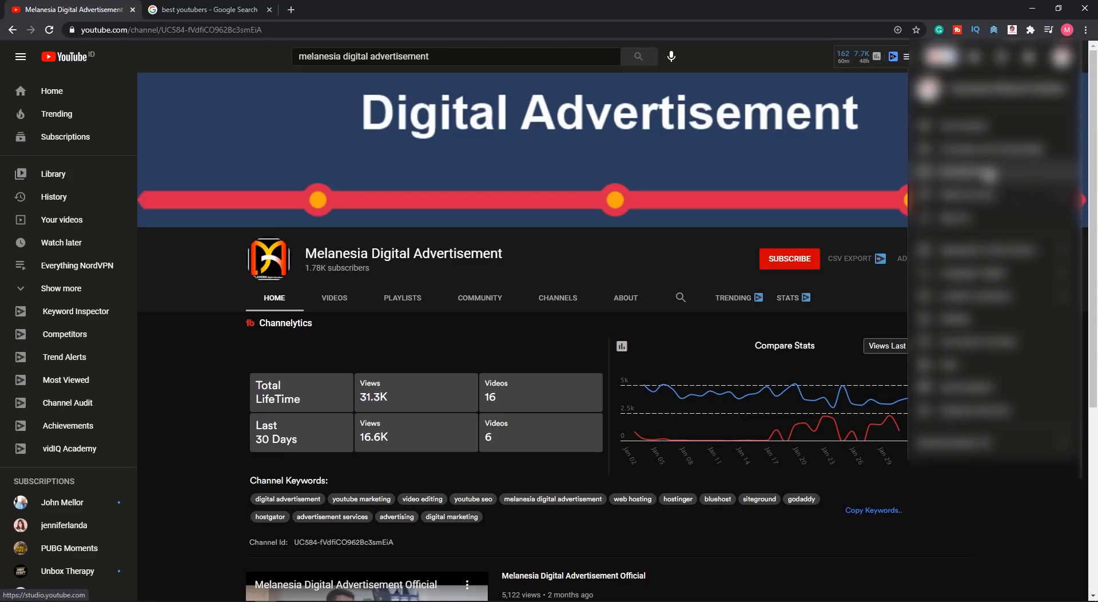
Open YouTube Studio for this channel and scroll through its dashboard summary
{"action": "left_click", "coordinate": [990, 174]}
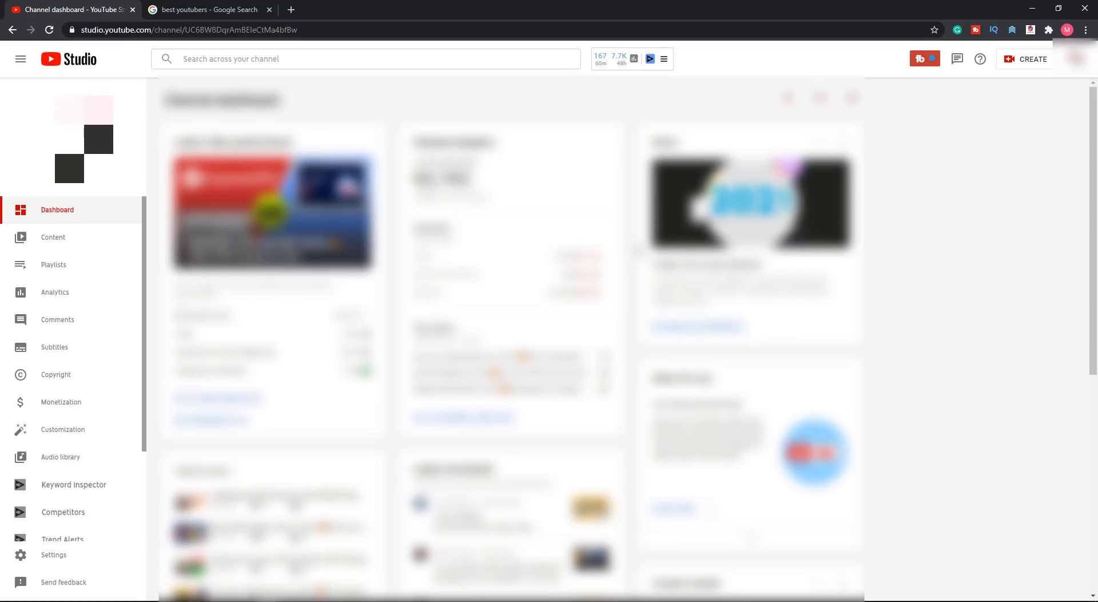
{"action": "scroll", "coordinate": [638, 250], "scroll_direction": "down", "scroll_amount": 2}
{"action": "scroll", "coordinate": [638, 250], "scroll_direction": "up", "scroll_amount": 2}
{"action": "scroll", "coordinate": [638, 250], "scroll_direction": "down", "scroll_amount": 3}
{"action": "scroll", "coordinate": [637, 249], "scroll_direction": "down", "scroll_amount": 4}
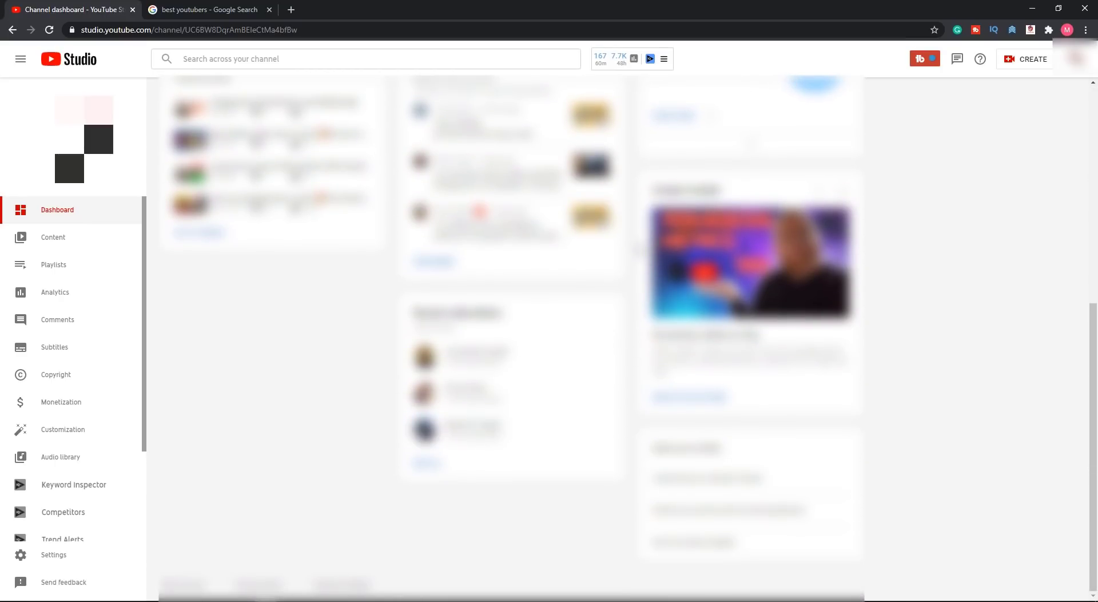
{"action": "scroll", "coordinate": [639, 250], "scroll_direction": "up", "scroll_amount": 3}
{"action": "scroll", "coordinate": [638, 250], "scroll_direction": "up", "scroll_amount": 3}
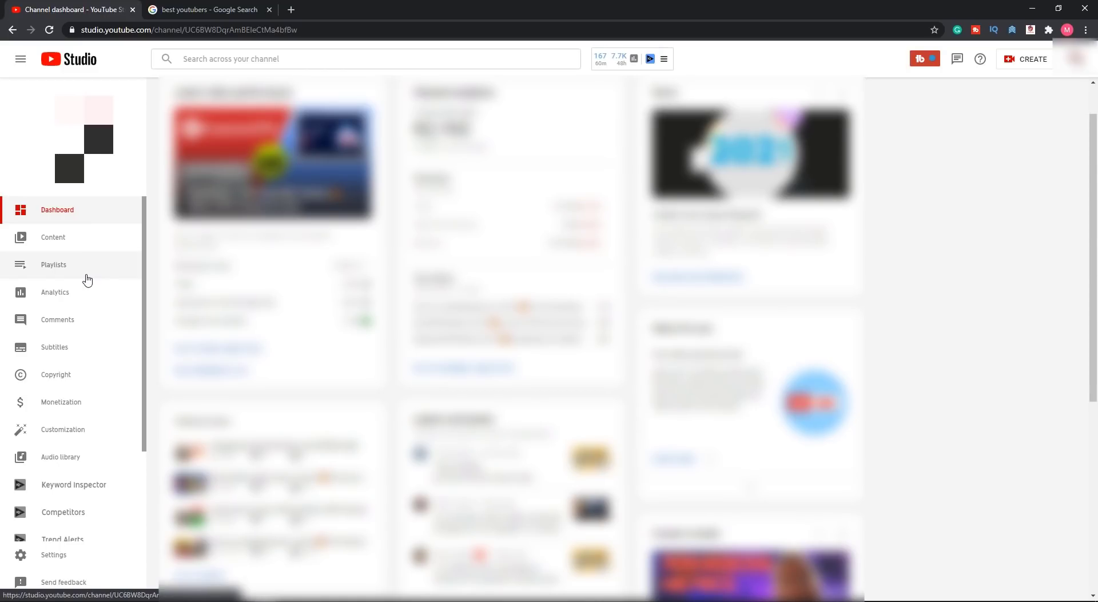
Open the channel's Analytics page from the Studio sidebar
{"action": "left_click", "coordinate": [79, 294]}
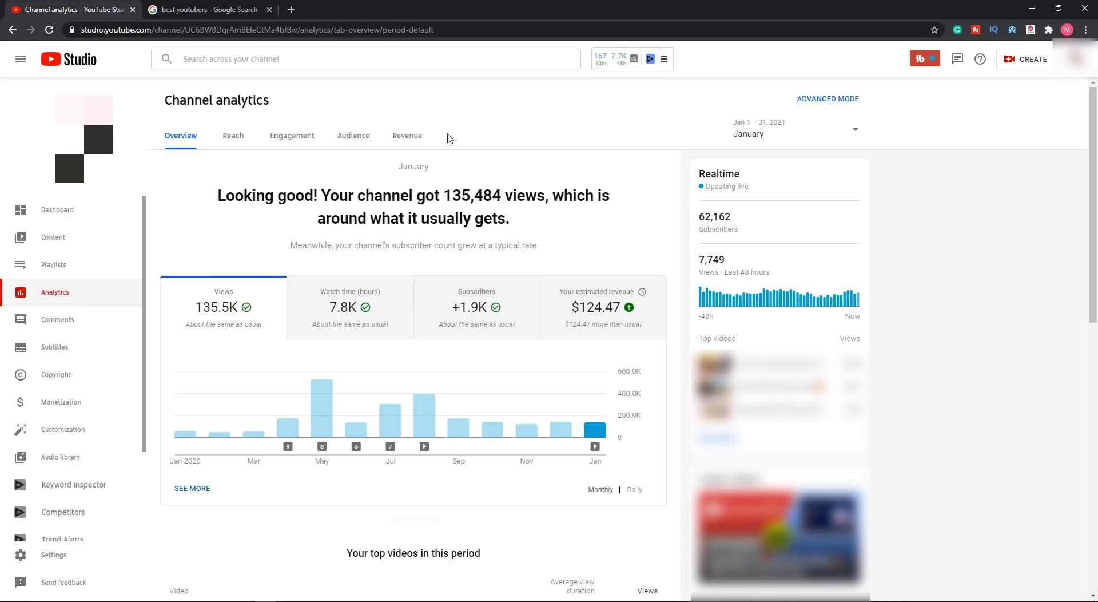
{"action": "left_click", "coordinate": [232, 139]}
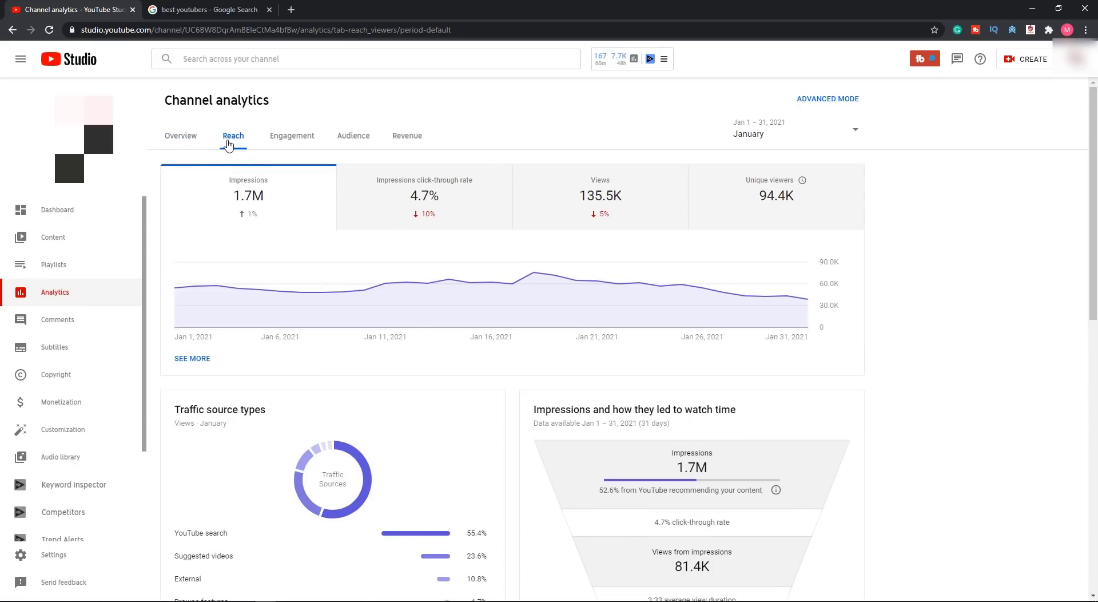
{"action": "scroll", "coordinate": [921, 229], "scroll_direction": "down", "scroll_amount": 1}
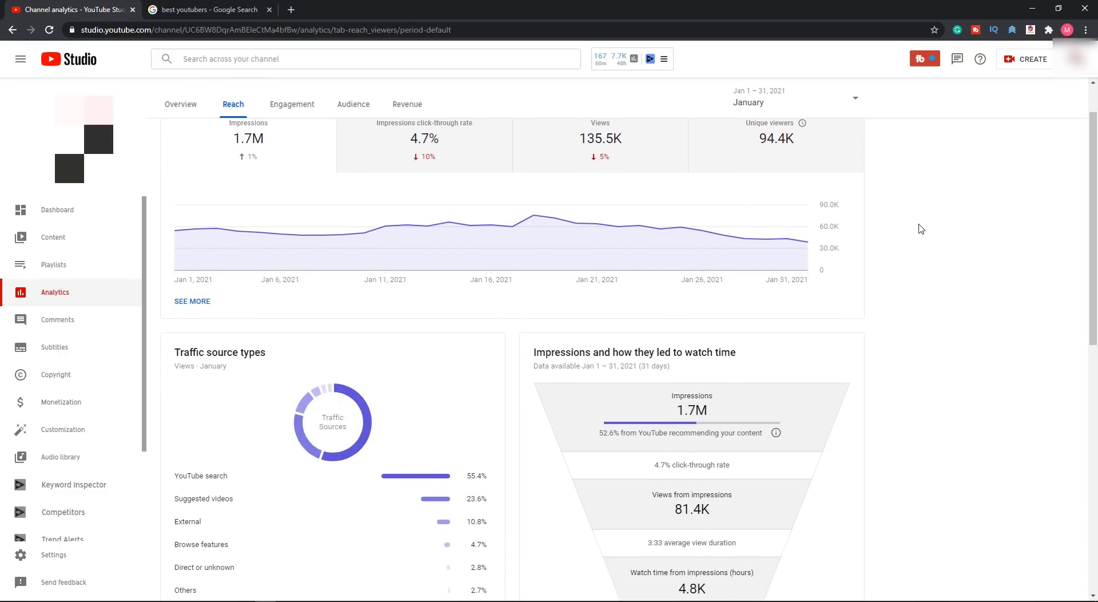
{"action": "scroll", "coordinate": [921, 229], "scroll_direction": "up", "scroll_amount": 1}
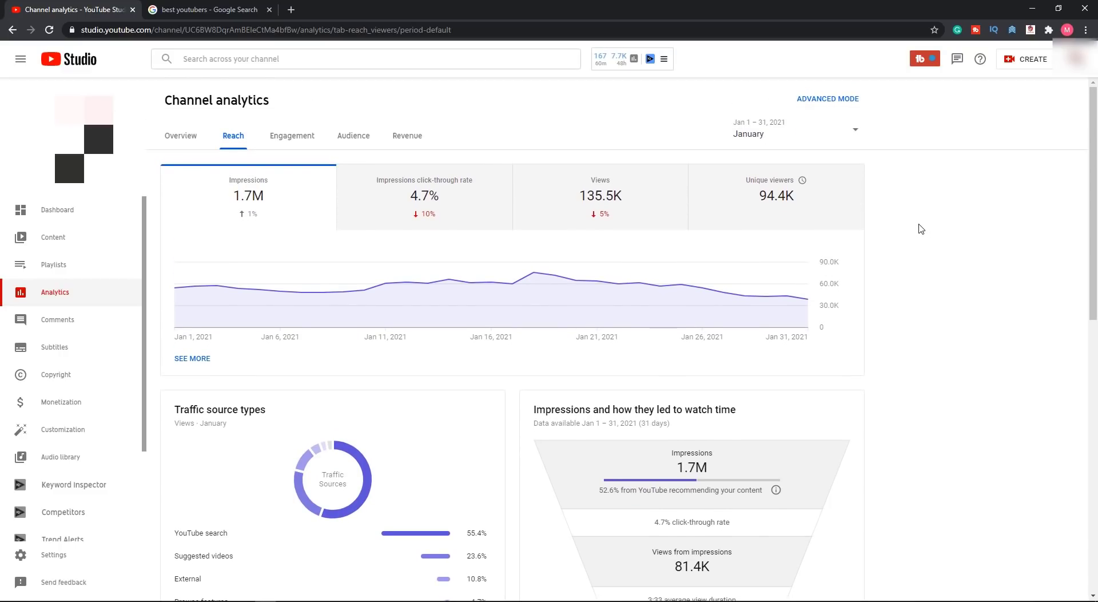
{"action": "scroll", "coordinate": [921, 229], "scroll_direction": "down", "scroll_amount": 1}
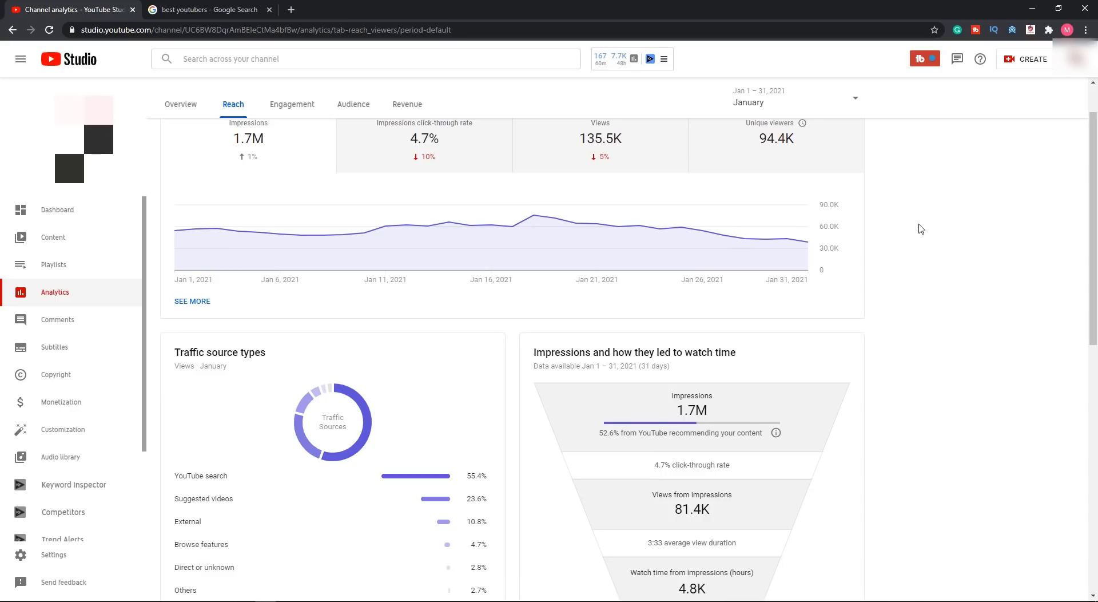
{"action": "scroll", "coordinate": [921, 229], "scroll_direction": "up", "scroll_amount": 1}
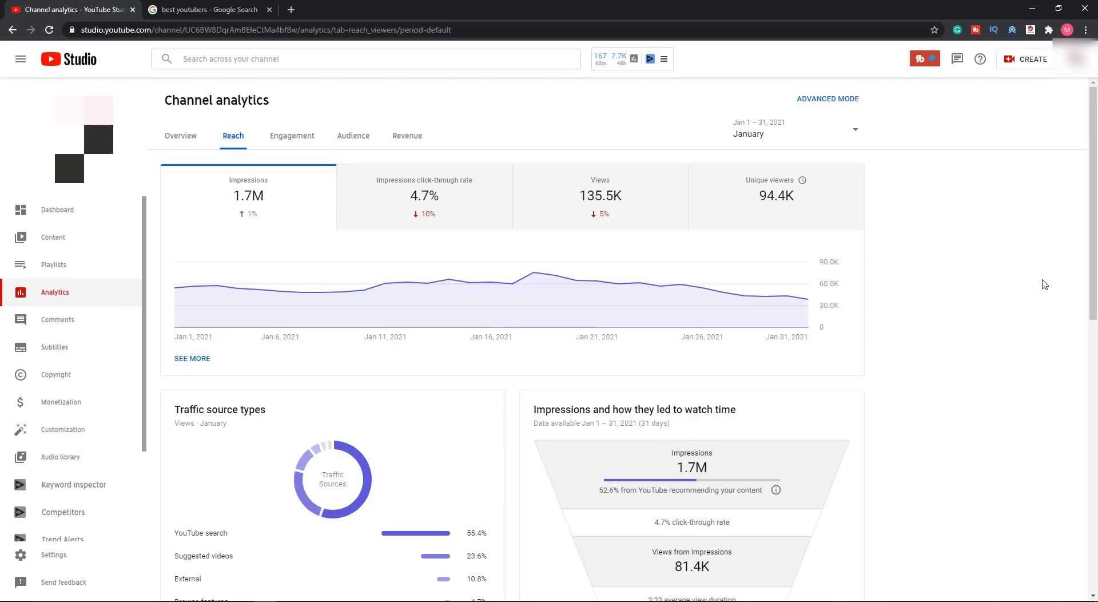
{"action": "scroll", "coordinate": [1045, 284], "scroll_direction": "down", "scroll_amount": 4}
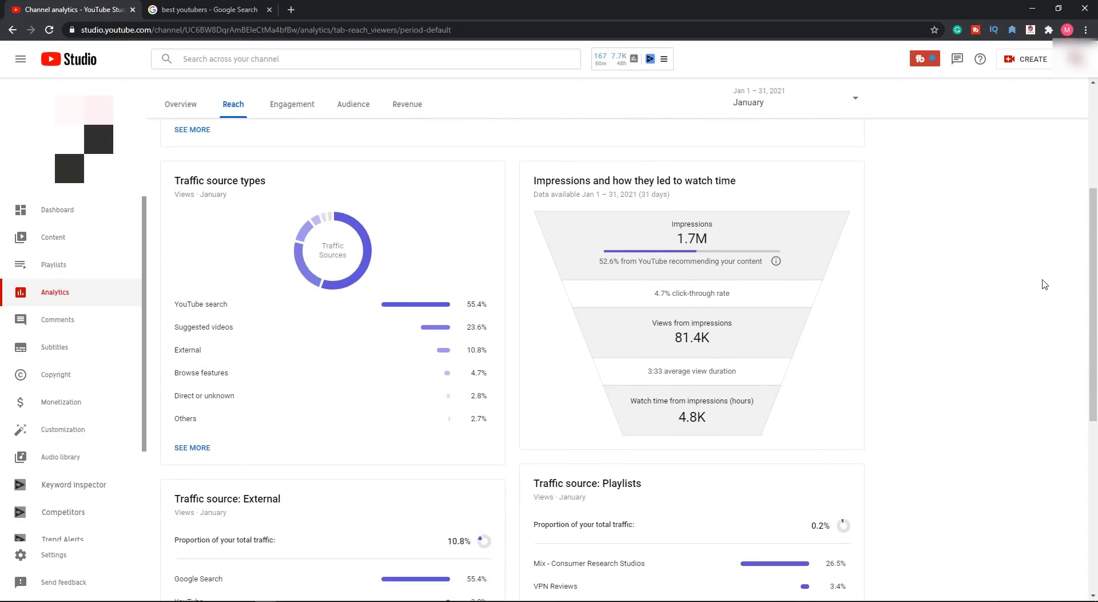
{"action": "scroll", "coordinate": [1045, 284], "scroll_direction": "up", "scroll_amount": 4}
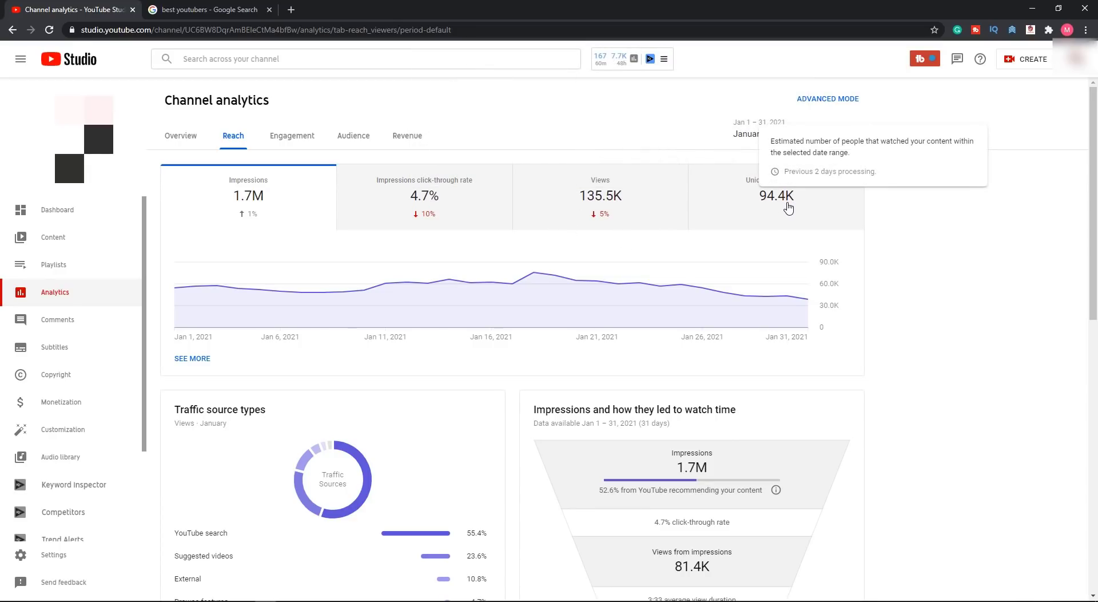
{"action": "scroll", "coordinate": [996, 242], "scroll_direction": "down", "scroll_amount": 1}
{"action": "scroll", "coordinate": [997, 242], "scroll_direction": "down", "scroll_amount": 4}
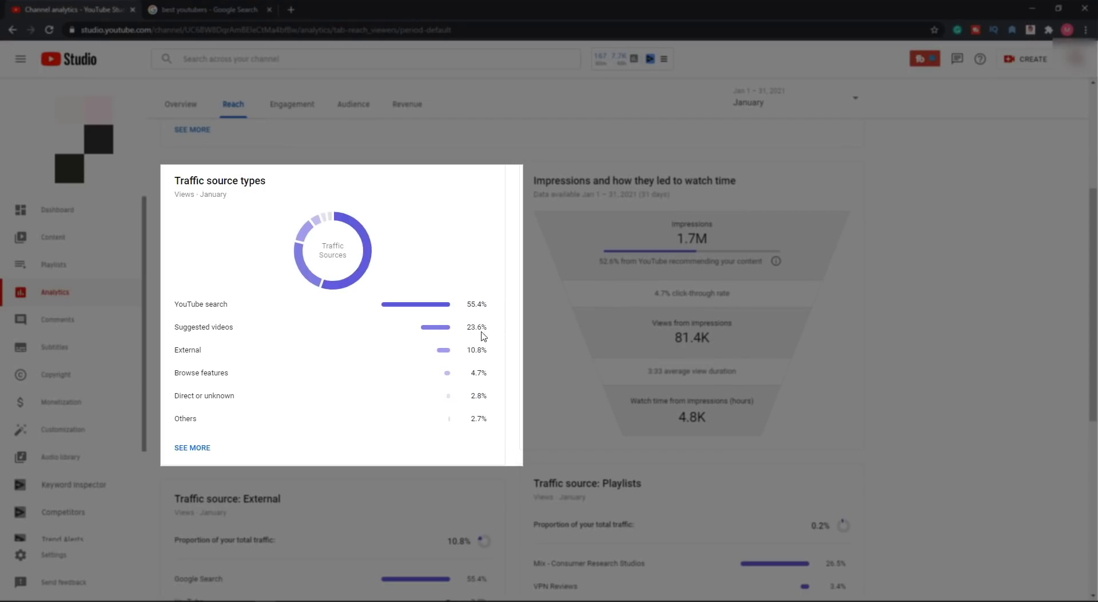
{"action": "left_click", "coordinate": [193, 448]}
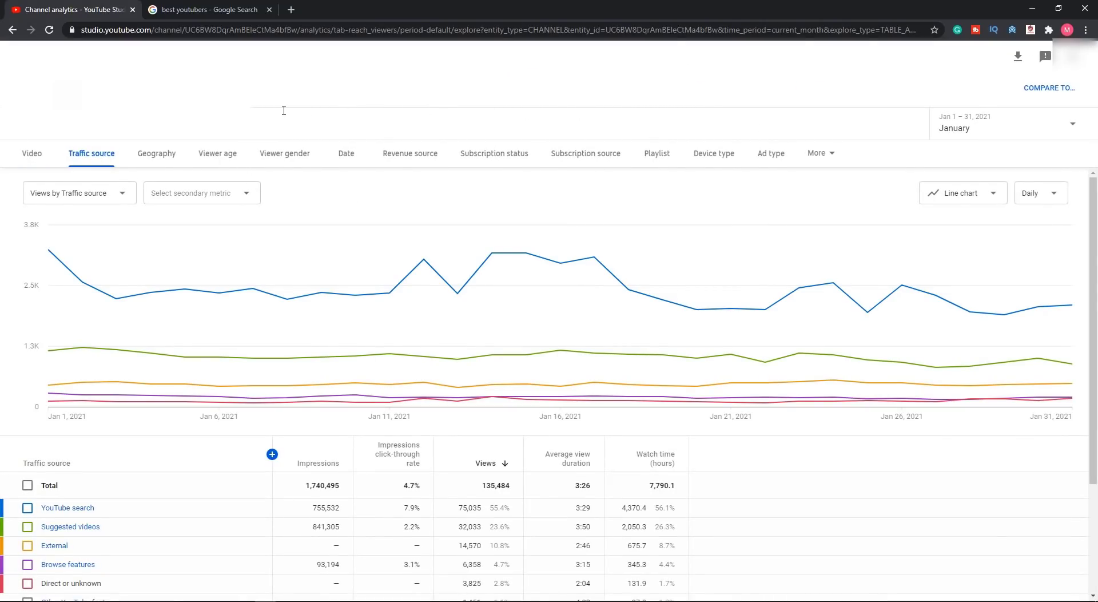
{"action": "scroll", "coordinate": [572, 343], "scroll_direction": "down", "scroll_amount": 3}
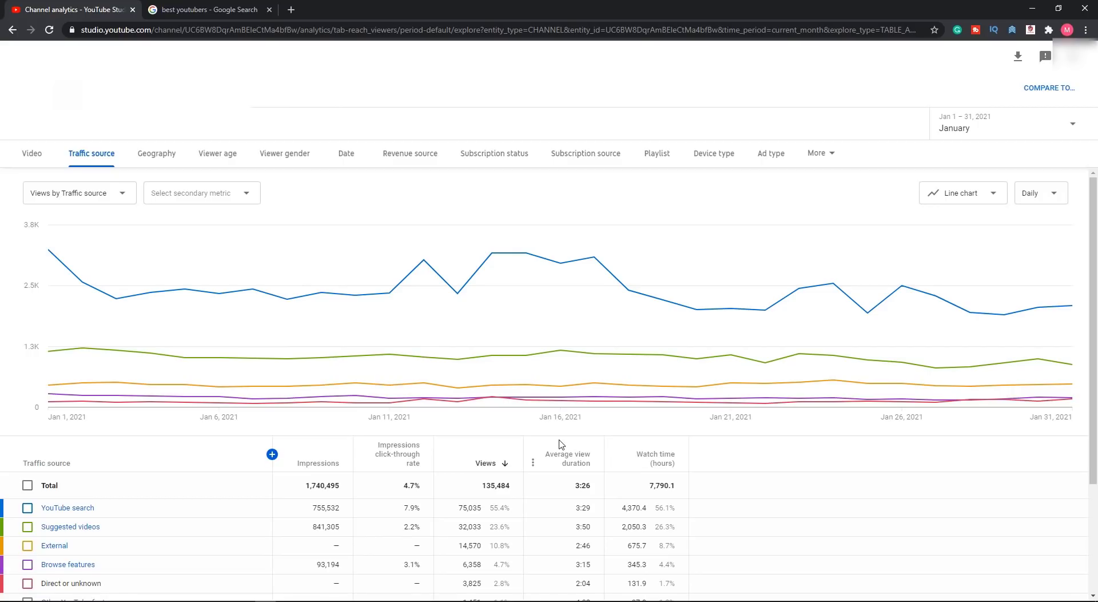
{"action": "scroll", "coordinate": [212, 399], "scroll_direction": "up", "scroll_amount": 2}
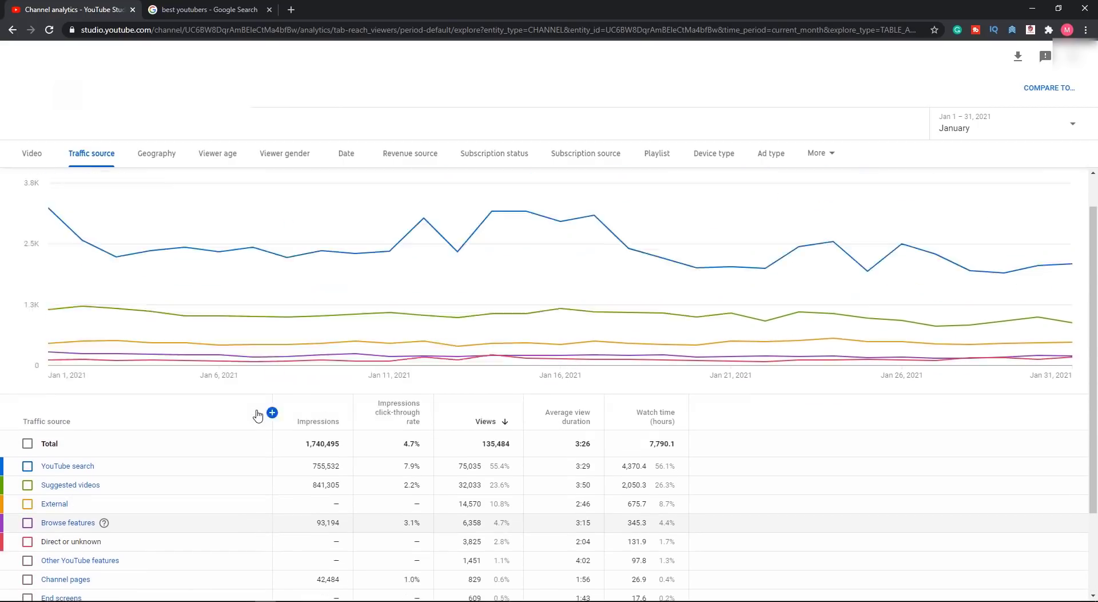
{"action": "scroll", "coordinate": [213, 400], "scroll_direction": "up", "scroll_amount": 1}
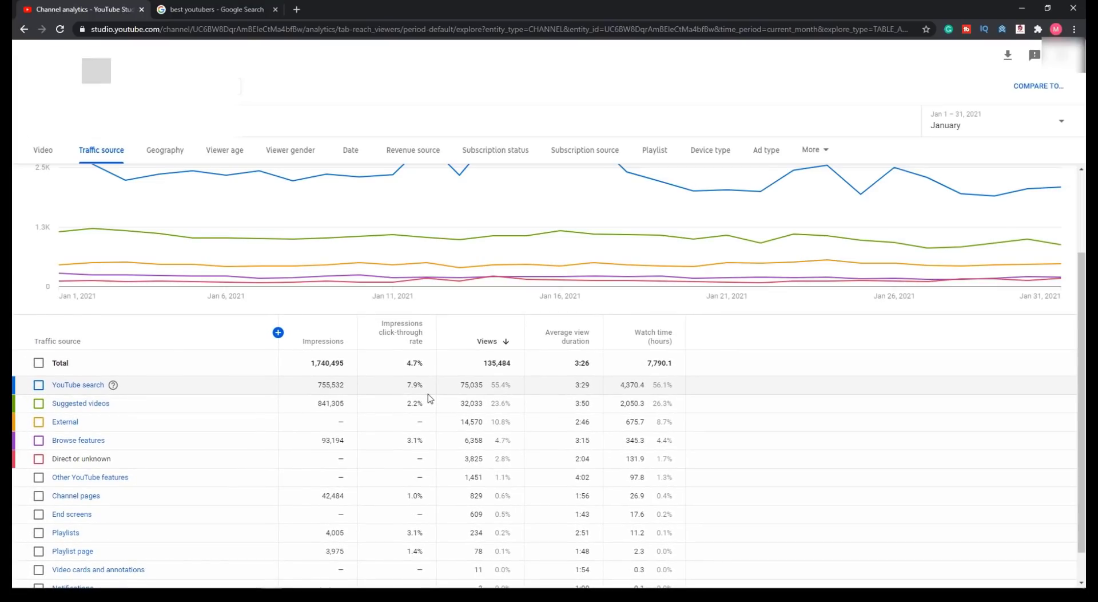
{"action": "scroll", "coordinate": [609, 267], "scroll_direction": "down", "scroll_amount": 2}
{"action": "scroll", "coordinate": [609, 269], "scroll_direction": "down", "scroll_amount": 1}
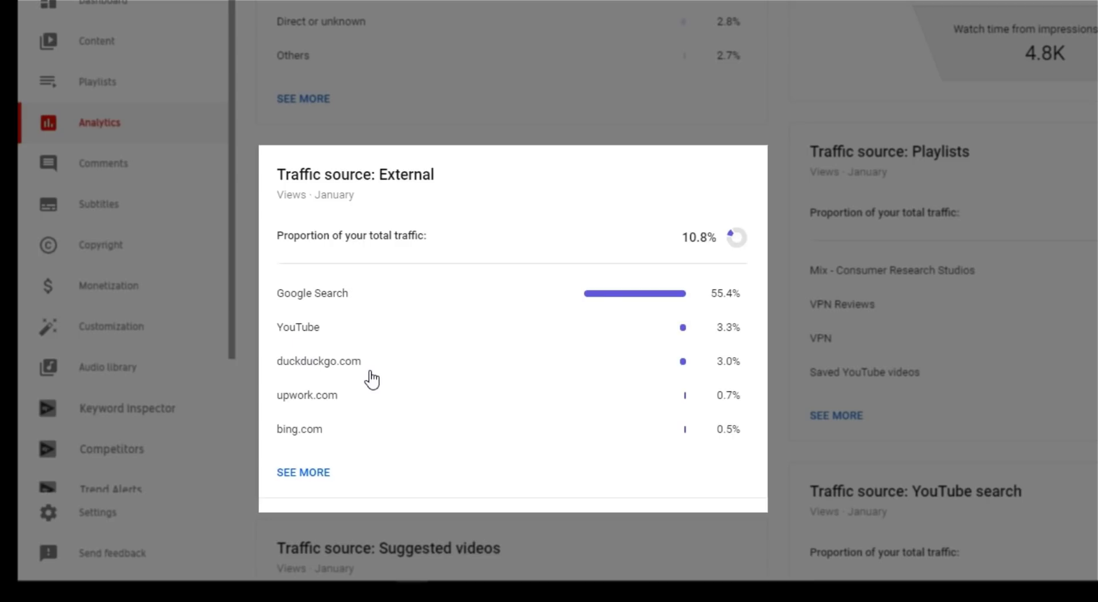
{"action": "scroll", "coordinate": [359, 383], "scroll_direction": "down", "scroll_amount": 2}
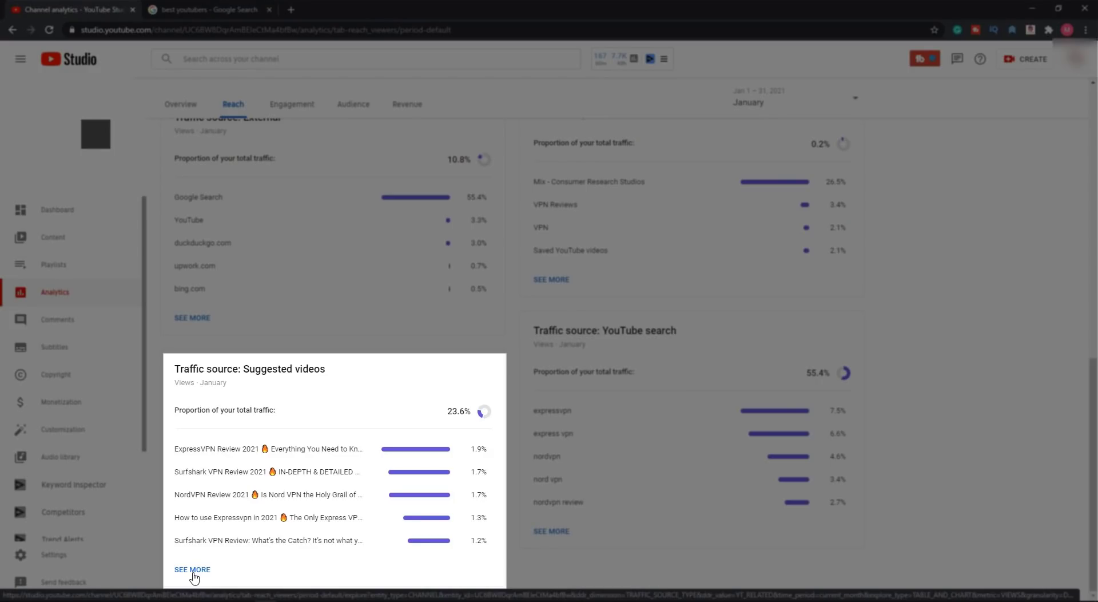
Review the Suggested videos traffic breakdown, then close it to return to the Reach overview
{"action": "left_click", "coordinate": [193, 572]}
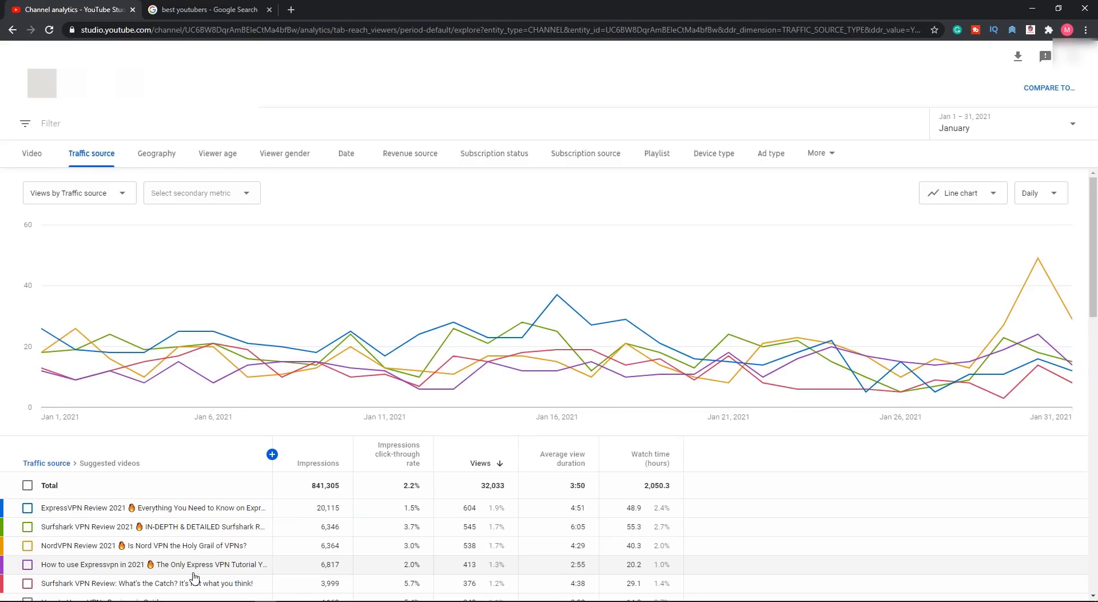
{"action": "scroll", "coordinate": [315, 298], "scroll_direction": "down", "scroll_amount": 3}
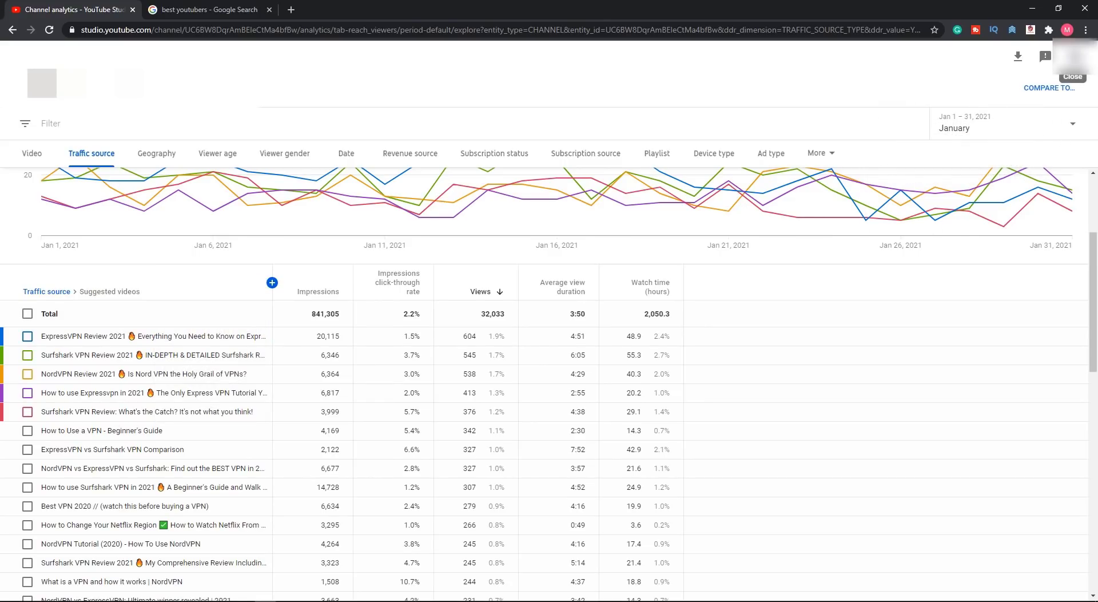
{"action": "left_click", "coordinate": [1073, 57]}
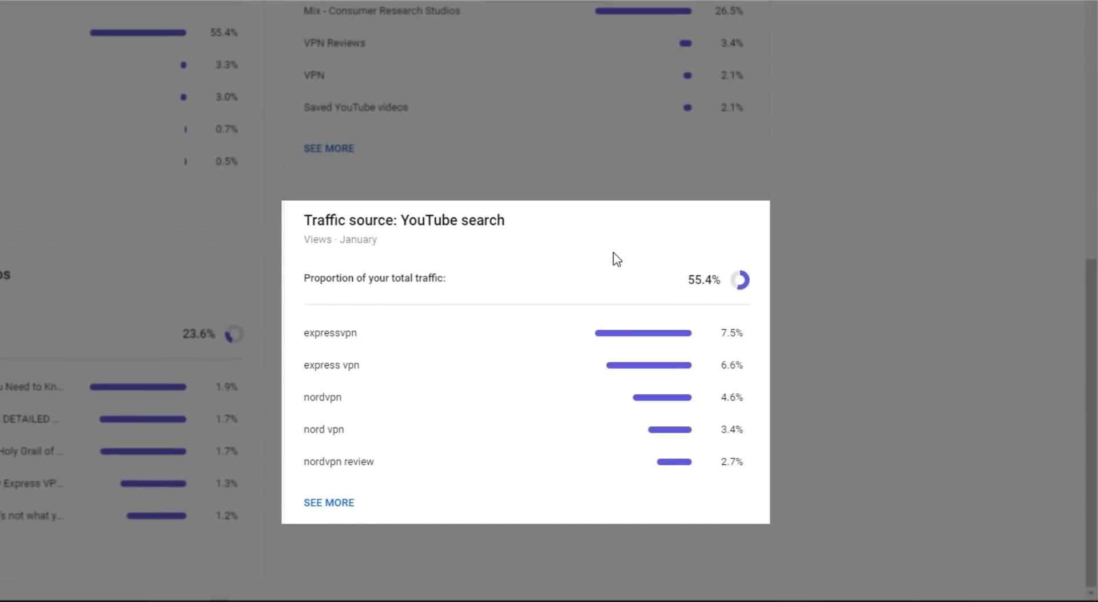
Open the full YouTube search terms report and scroll through the terms, led by expressvpn
{"action": "left_click", "coordinate": [350, 509]}
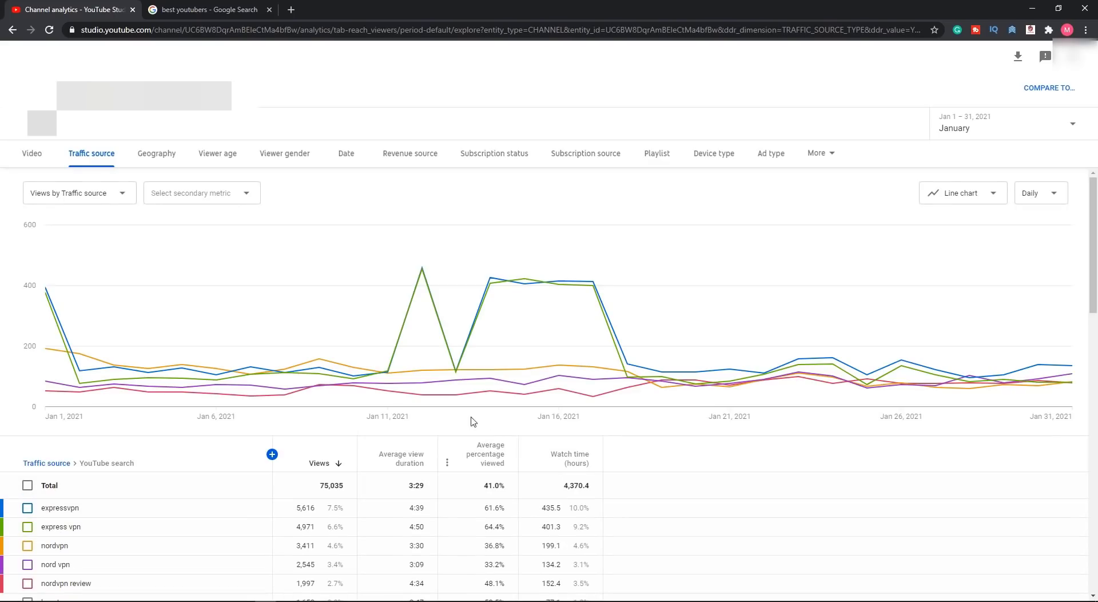
{"action": "scroll", "coordinate": [226, 438], "scroll_direction": "down", "scroll_amount": 2}
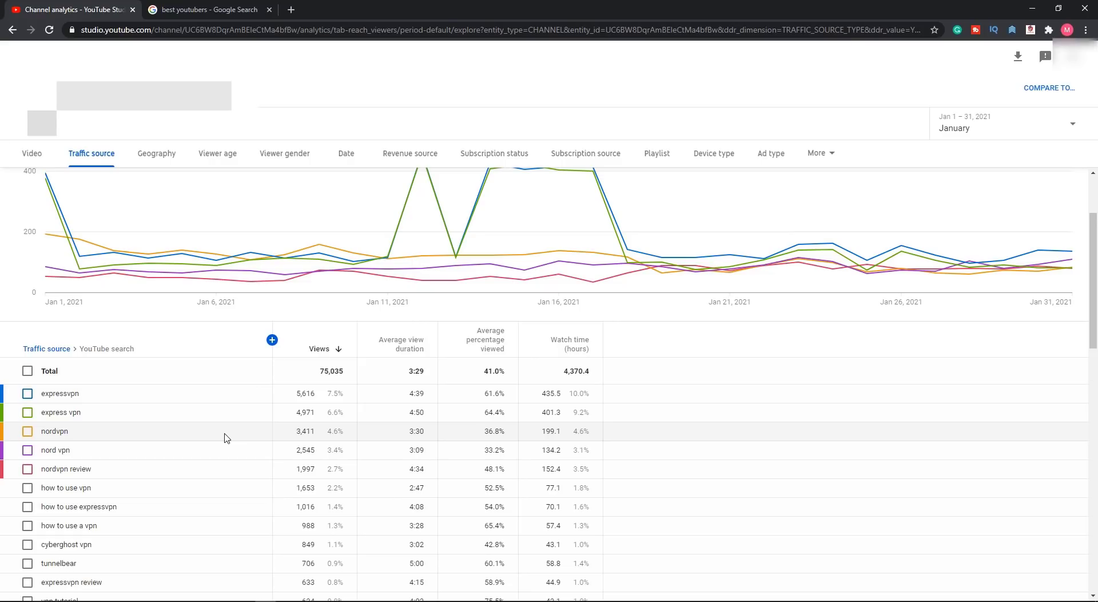
{"action": "scroll", "coordinate": [227, 438], "scroll_direction": "down", "scroll_amount": 2}
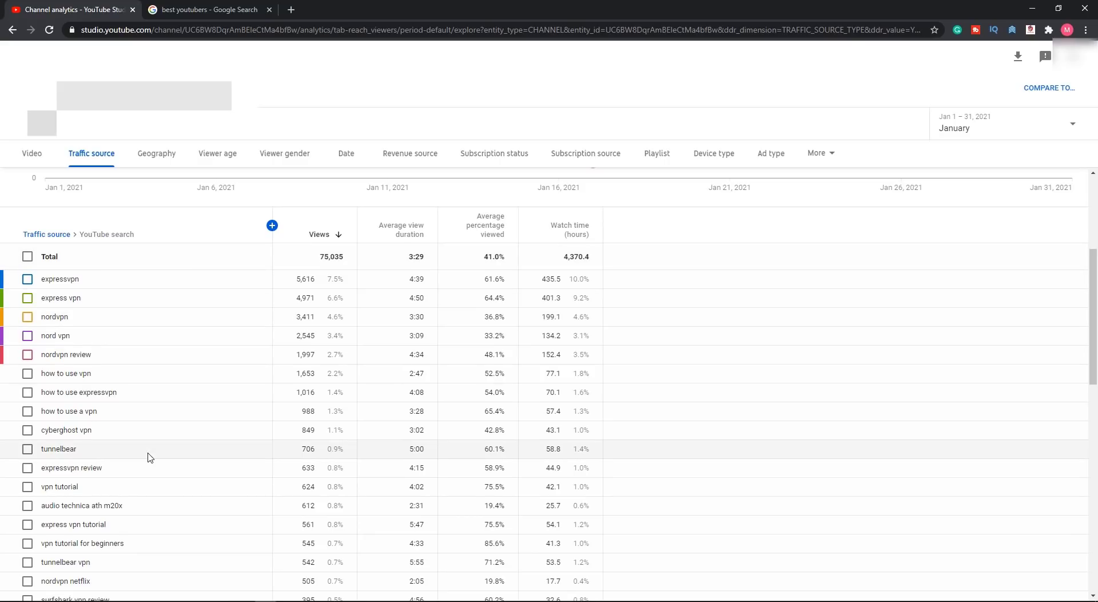
{"action": "scroll", "coordinate": [148, 456], "scroll_direction": "down", "scroll_amount": 3}
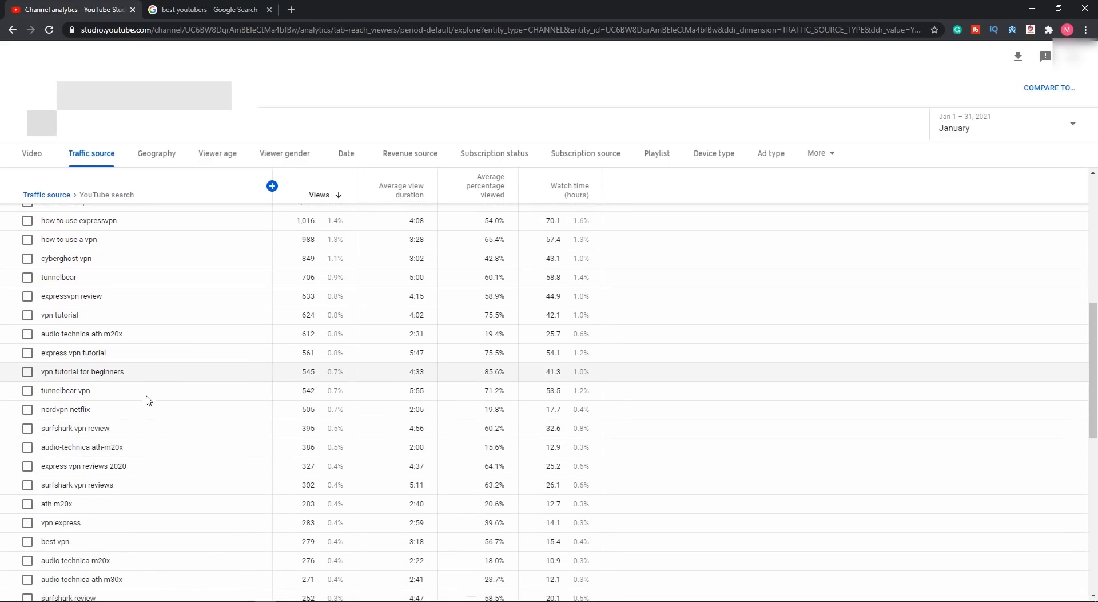
{"action": "scroll", "coordinate": [147, 417], "scroll_direction": "up", "scroll_amount": 4}
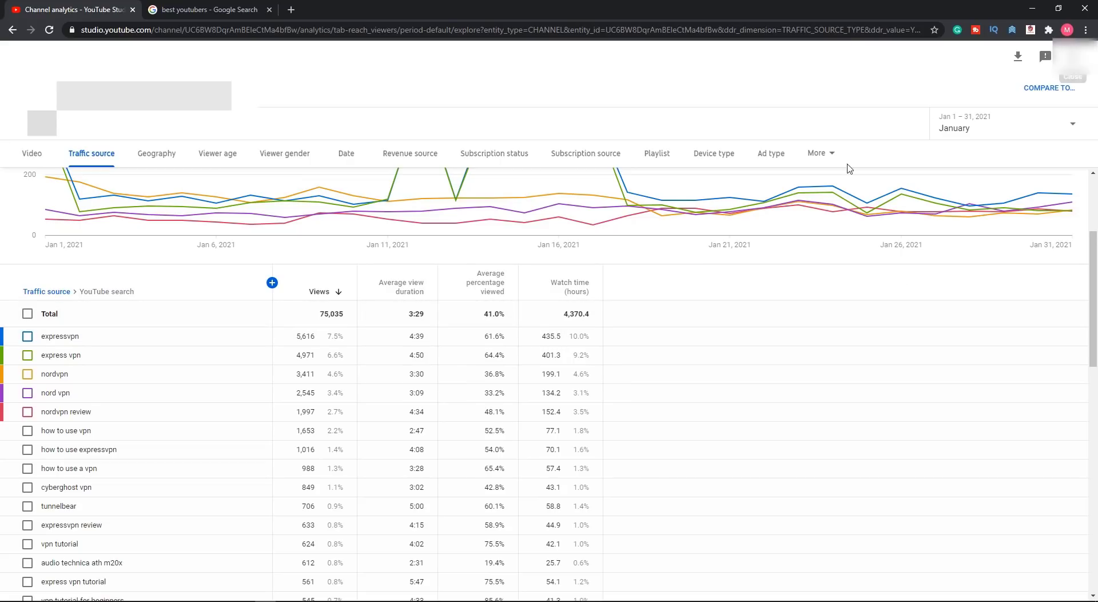
{"action": "mouse_move", "coordinate": [695, 206]}
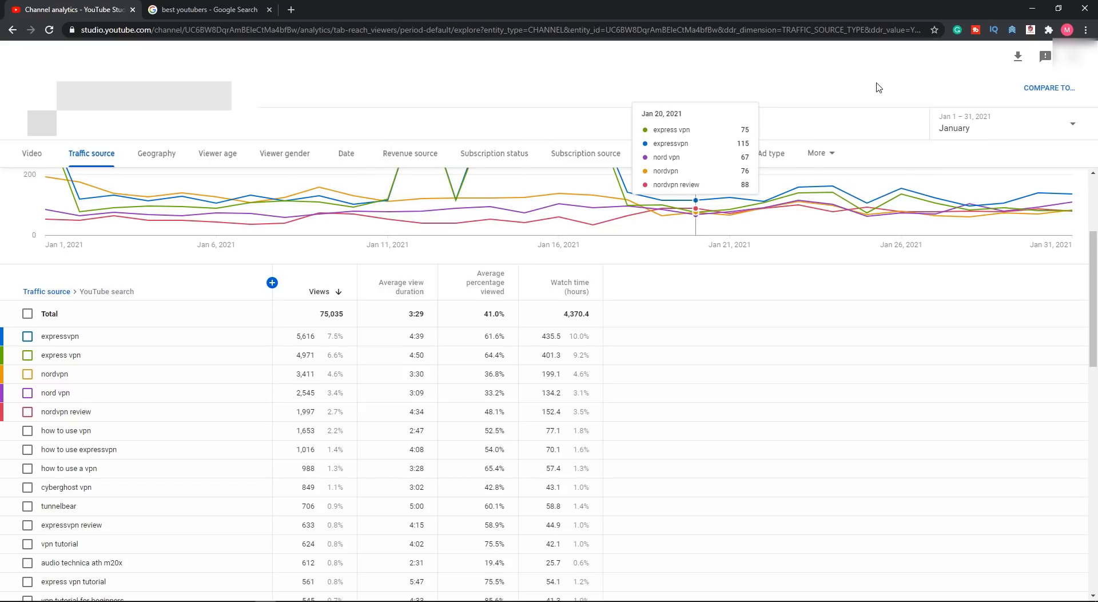
Break down January views by country and scroll the table, led by the United States
{"action": "left_click", "coordinate": [164, 153]}
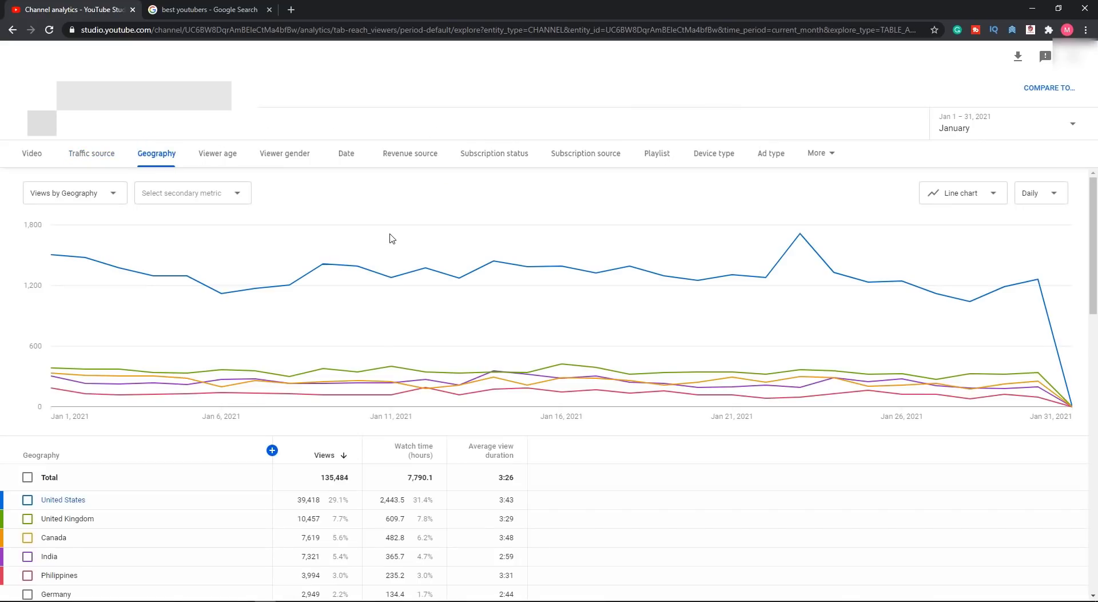
{"action": "scroll", "coordinate": [359, 205], "scroll_direction": "down", "scroll_amount": 2}
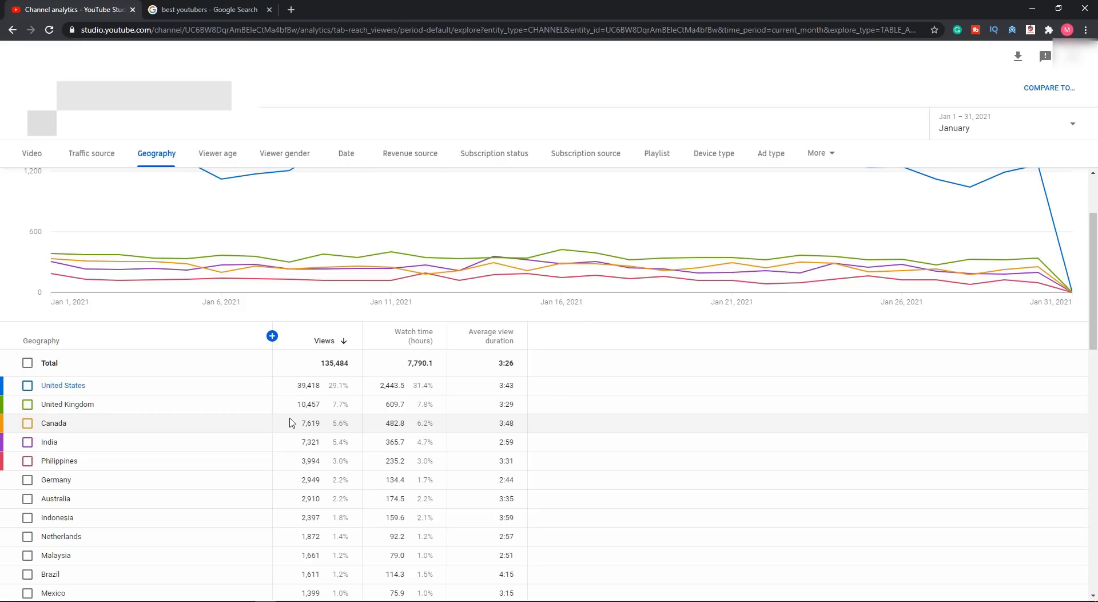
{"action": "scroll", "coordinate": [290, 423], "scroll_direction": "down", "scroll_amount": 1}
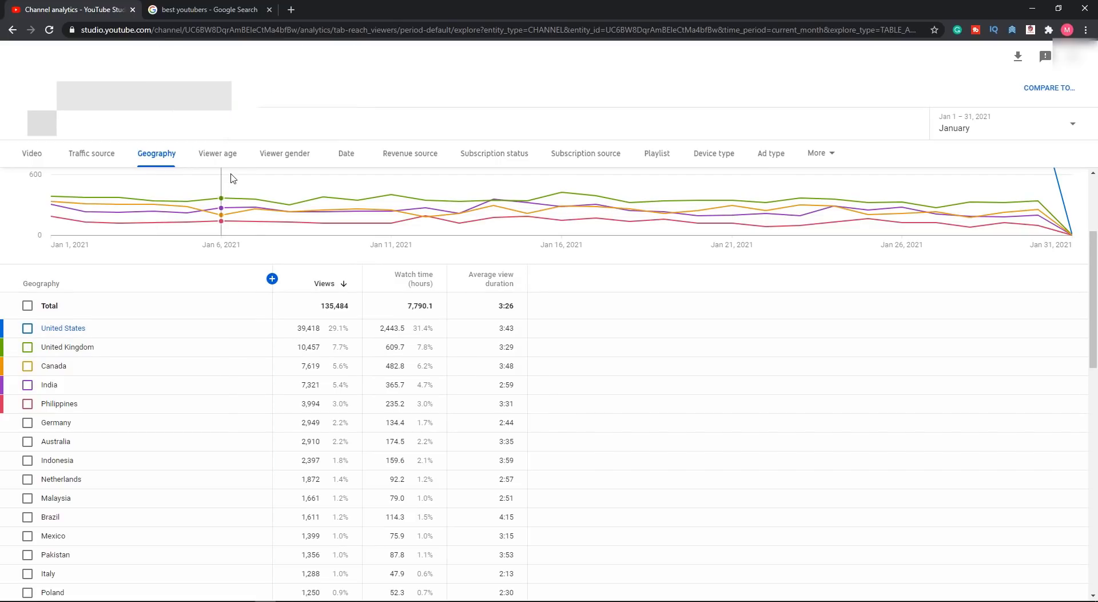
Show the January report by viewer age, with 25–34 years leading at 32.8%
{"action": "left_click", "coordinate": [227, 156]}
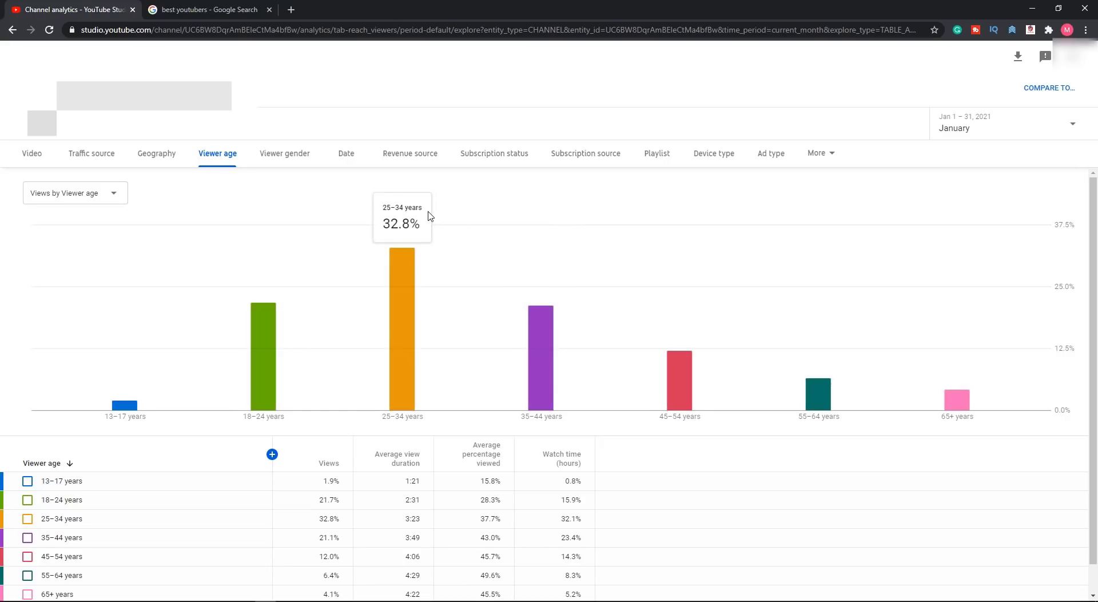
{"action": "mouse_move", "coordinate": [402, 326]}
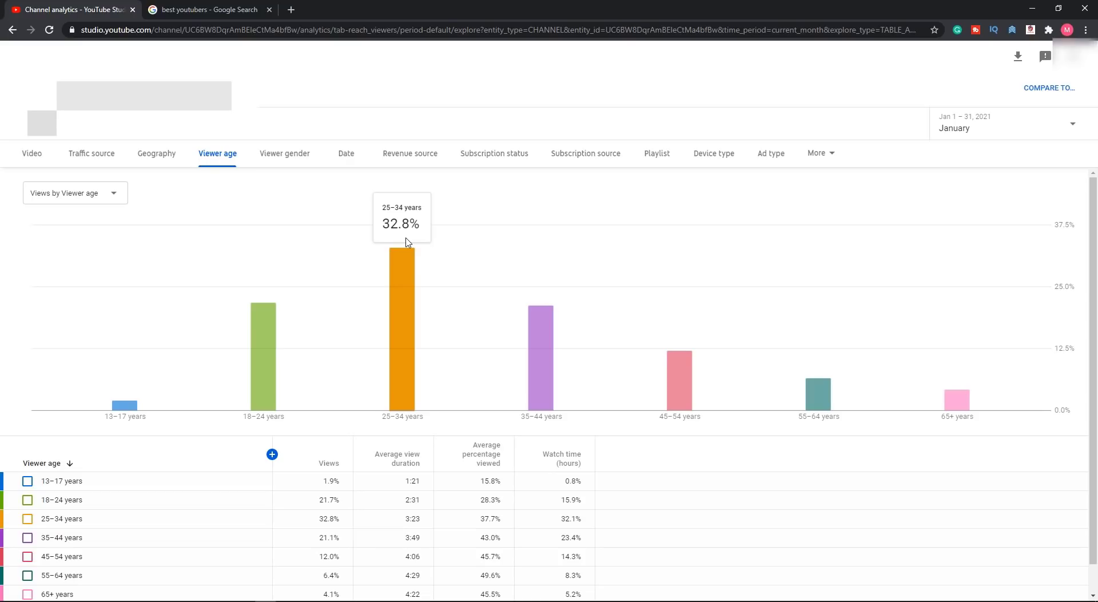
Split the January report by viewer gender: 84.6% male, 15.4% female
{"action": "left_click", "coordinate": [300, 153]}
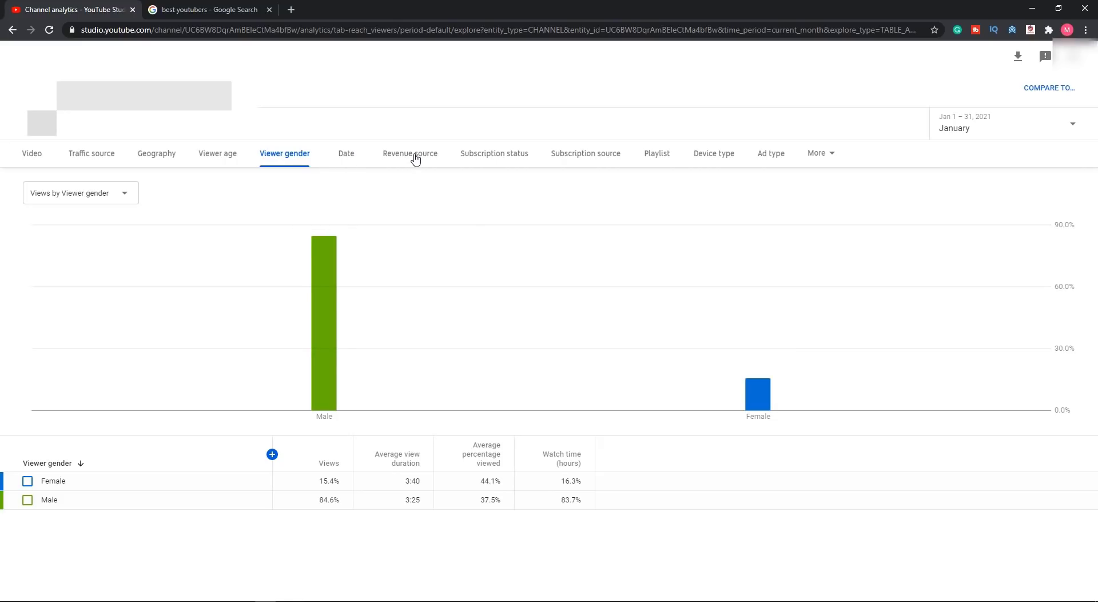
Check views by subscription status, then scroll the subscription source table (net 1,943 subscribers)
{"action": "left_click", "coordinate": [519, 155]}
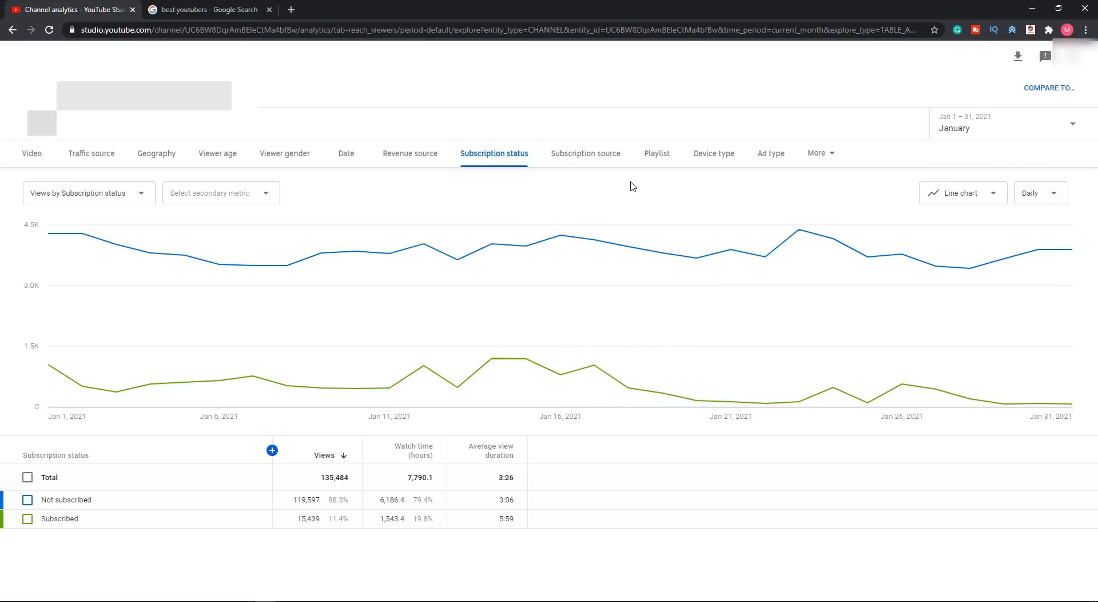
{"action": "left_click", "coordinate": [598, 160]}
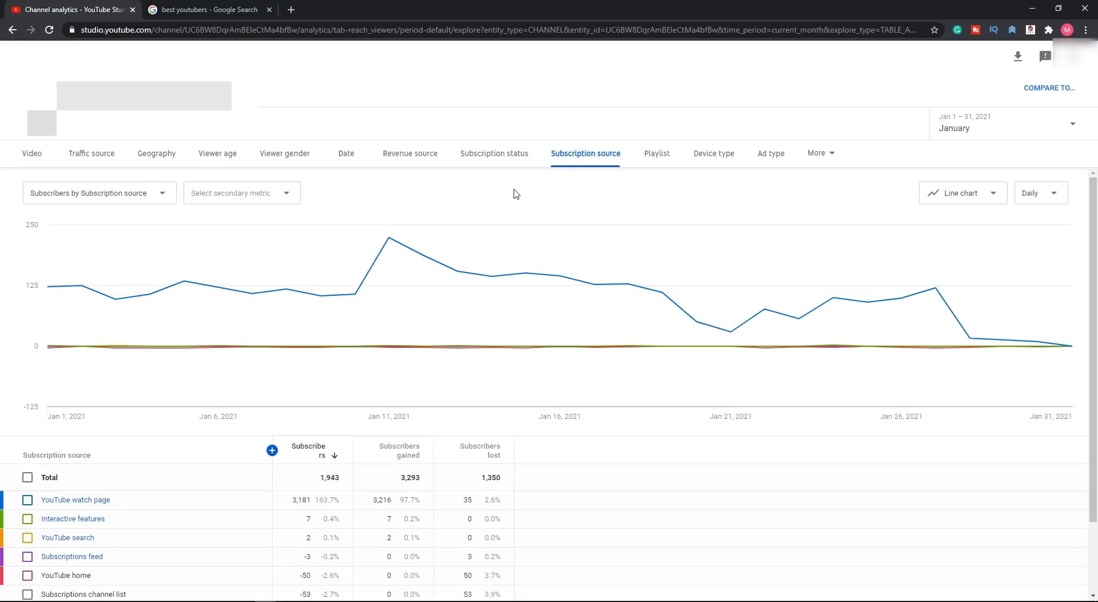
{"action": "scroll", "coordinate": [344, 314], "scroll_direction": "down", "scroll_amount": 2}
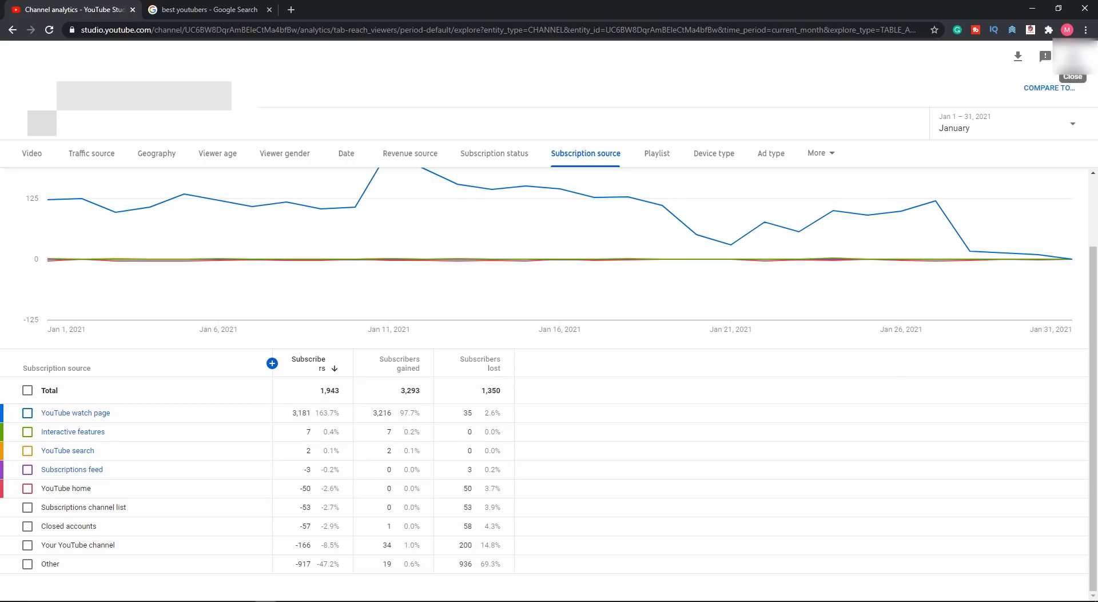
{"action": "left_click", "coordinate": [1074, 56]}
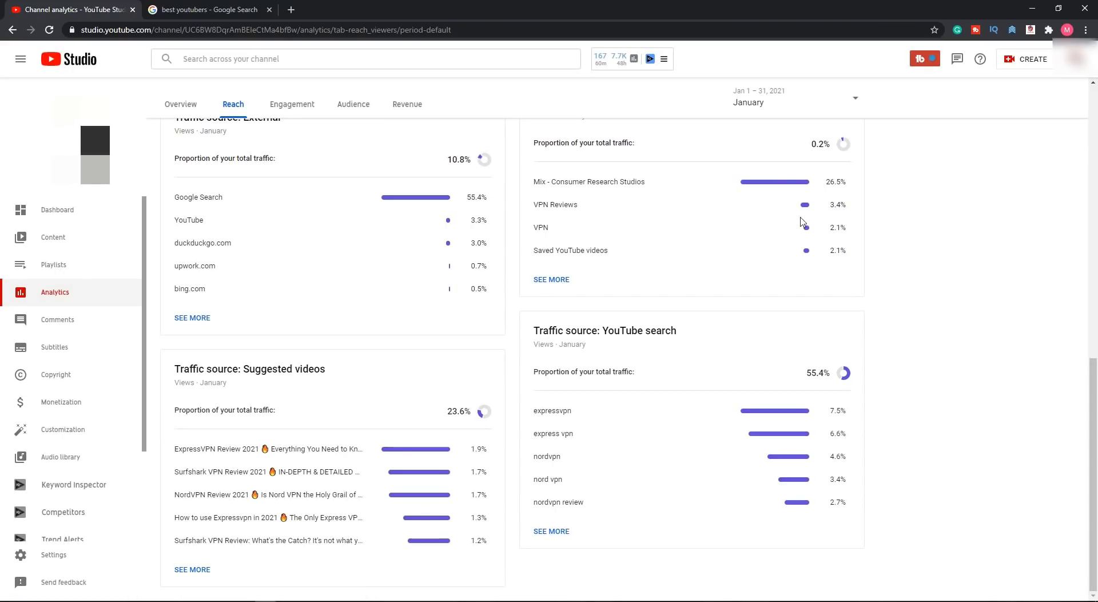
{"action": "scroll", "coordinate": [320, 332], "scroll_direction": "up", "scroll_amount": 4}
{"action": "scroll", "coordinate": [320, 332], "scroll_direction": "up", "scroll_amount": 2}
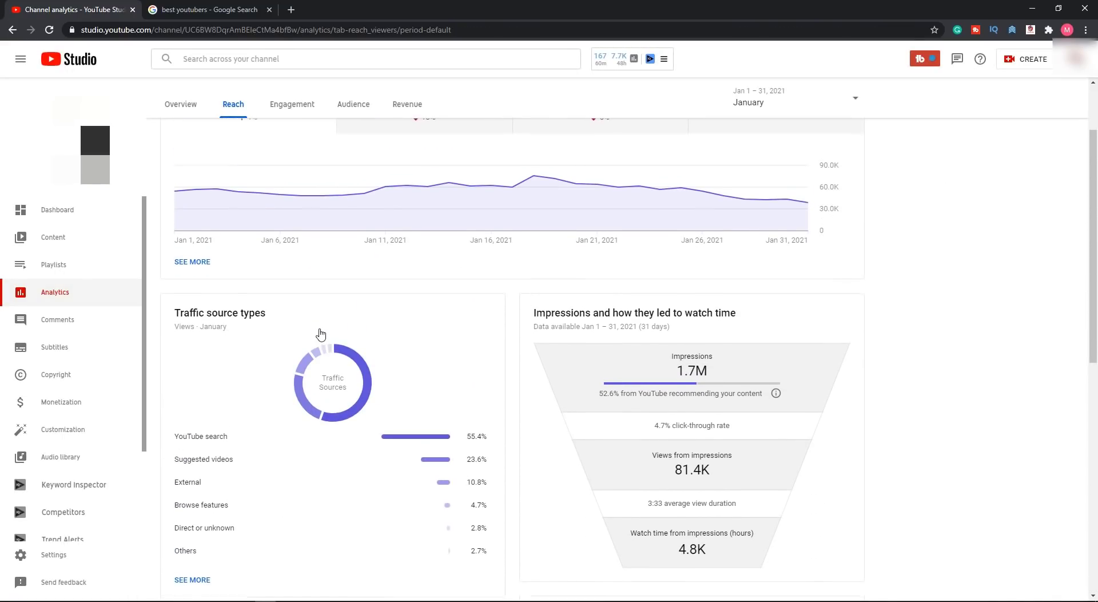
{"action": "scroll", "coordinate": [677, 234], "scroll_direction": "up", "scroll_amount": 1}
{"action": "left_click", "coordinate": [452, 206]}
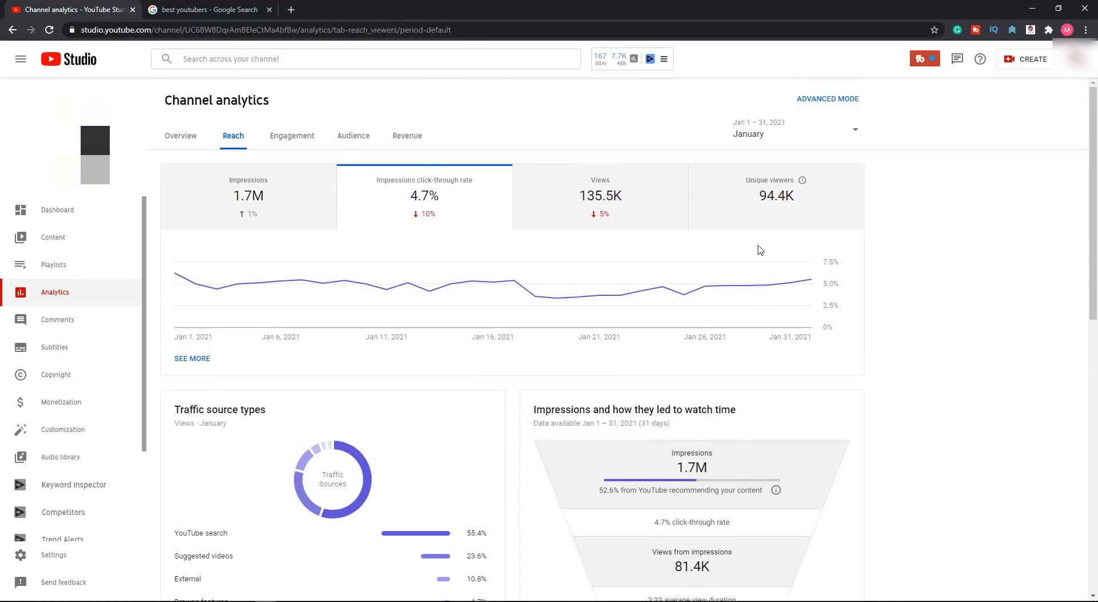
{"action": "left_click", "coordinate": [629, 215]}
{"action": "left_click", "coordinate": [759, 208]}
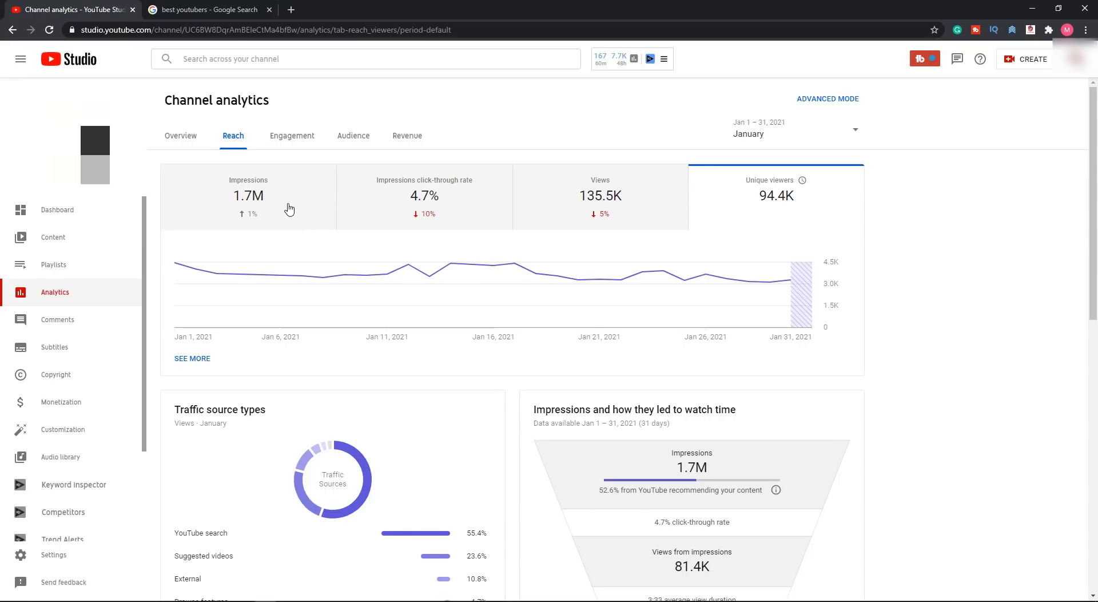
{"action": "left_click", "coordinate": [289, 209]}
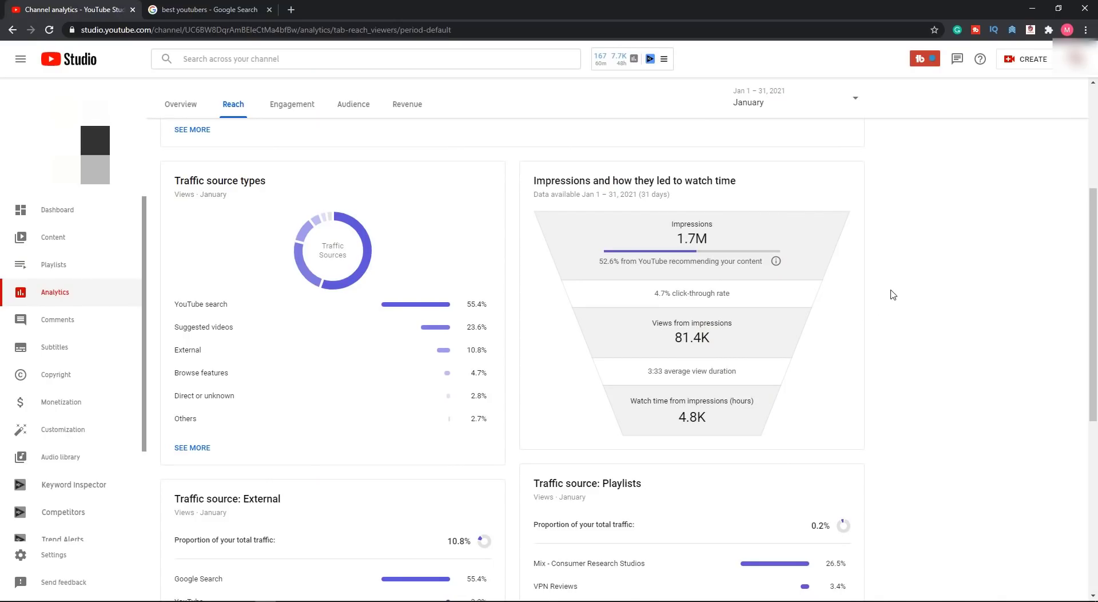
{"action": "scroll", "coordinate": [893, 295], "scroll_direction": "down", "scroll_amount": 7}
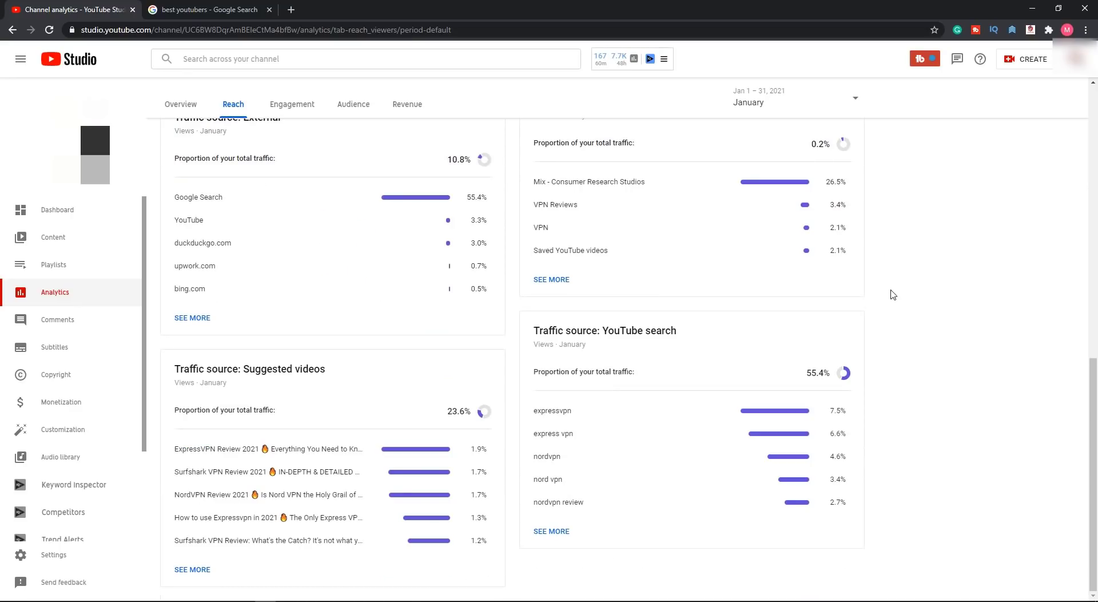